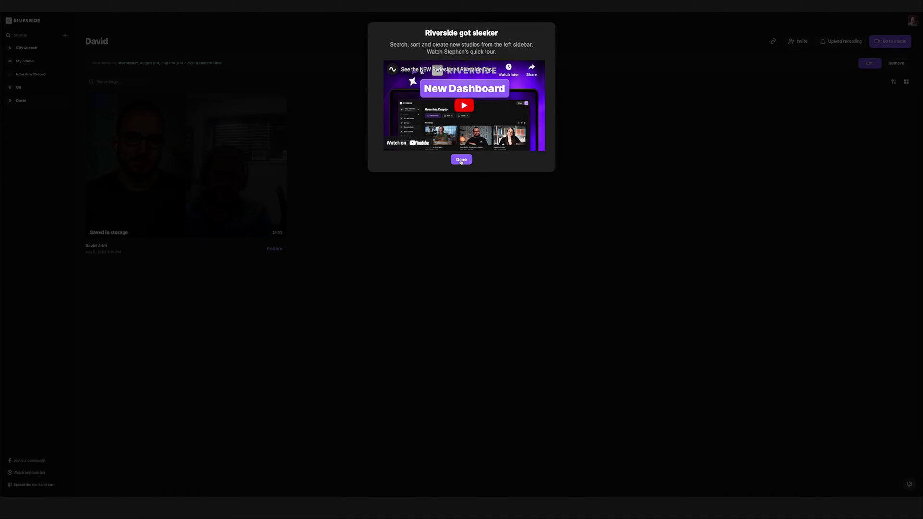
- Close the 'Riverside got sleeker' announcement to reveal the David studio dashboard
left_click(460, 160)
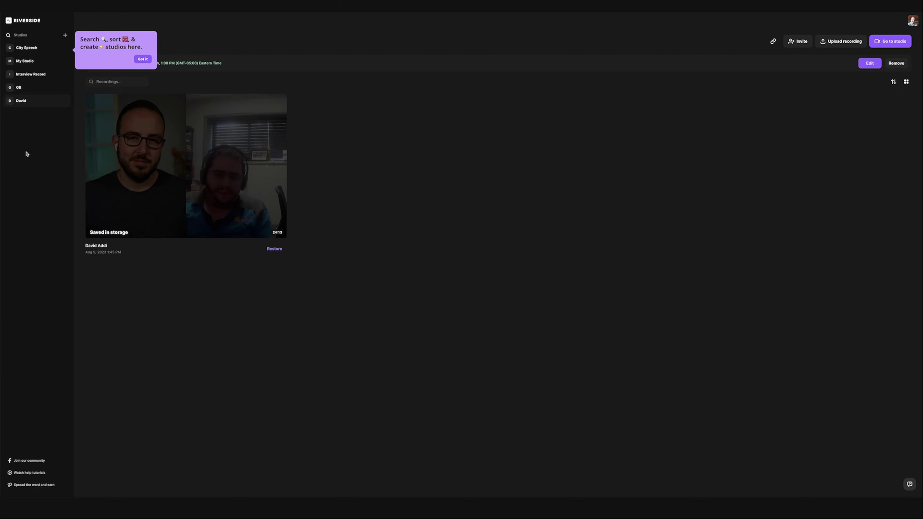
- Dismiss the studios tip and add a studio, keeping the name 'New Studio'
left_click(142, 59)
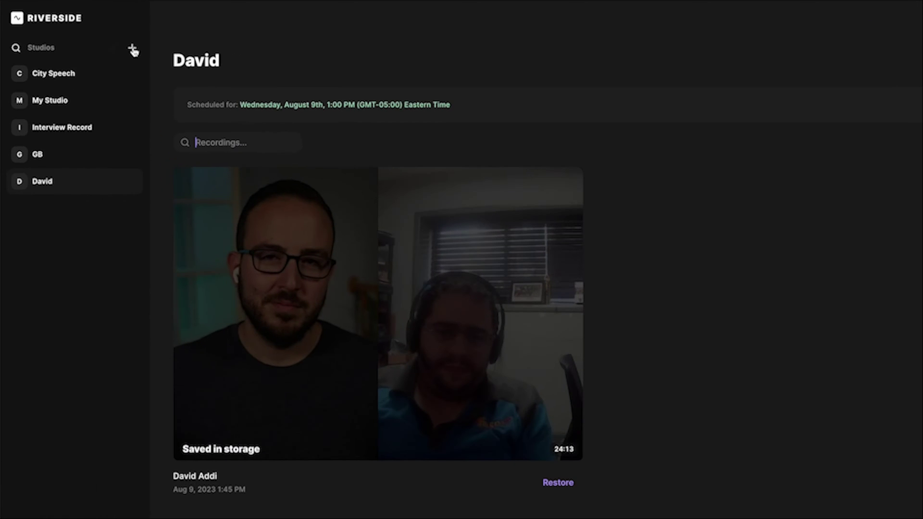
left_click(132, 50)
left_click(399, 202)
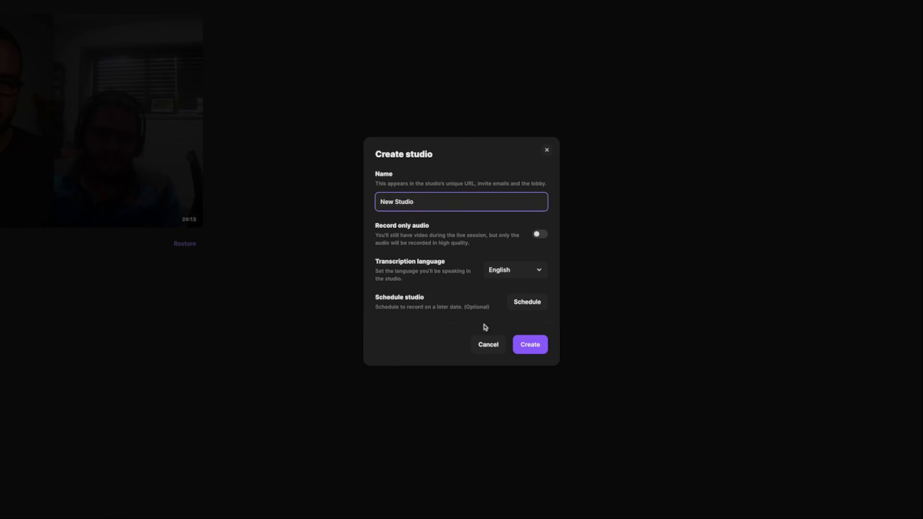
left_click(531, 344)
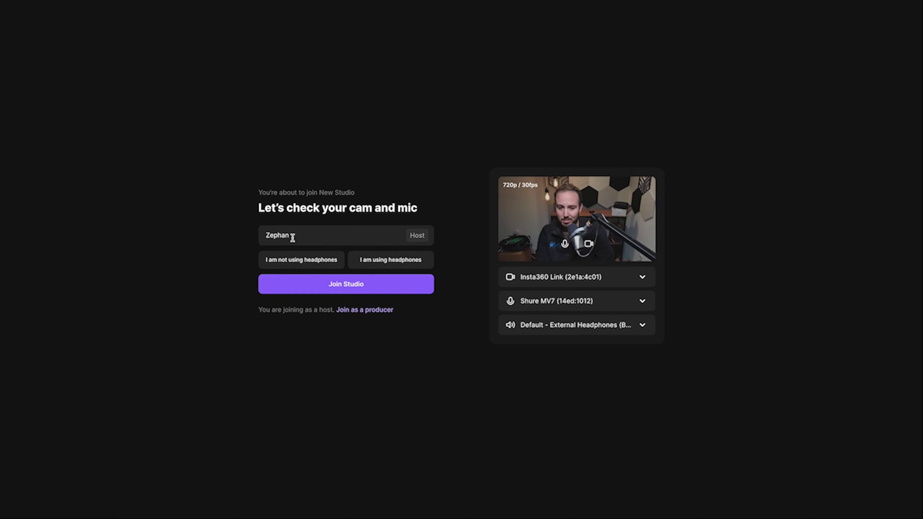
- Choose no headphones, Streamer X camera, Shure MV7 mic and default speaker, then join
left_click(304, 267)
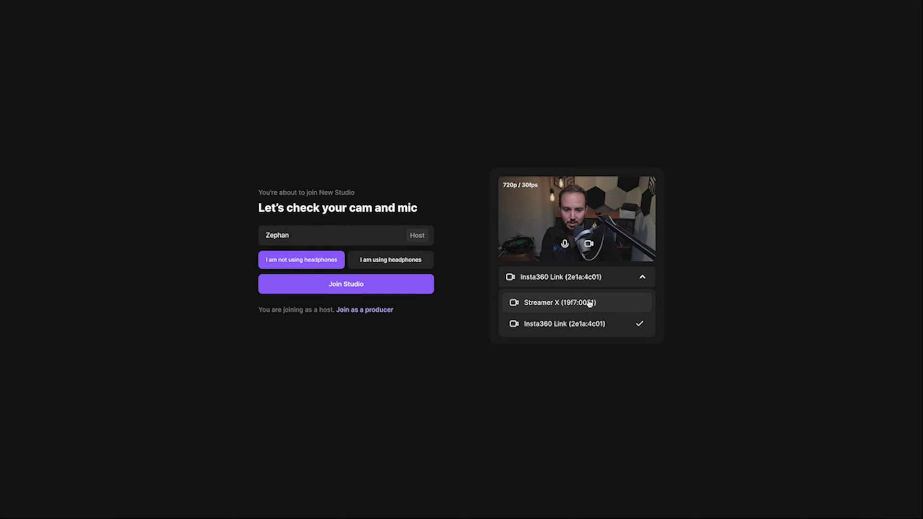
left_click(589, 303)
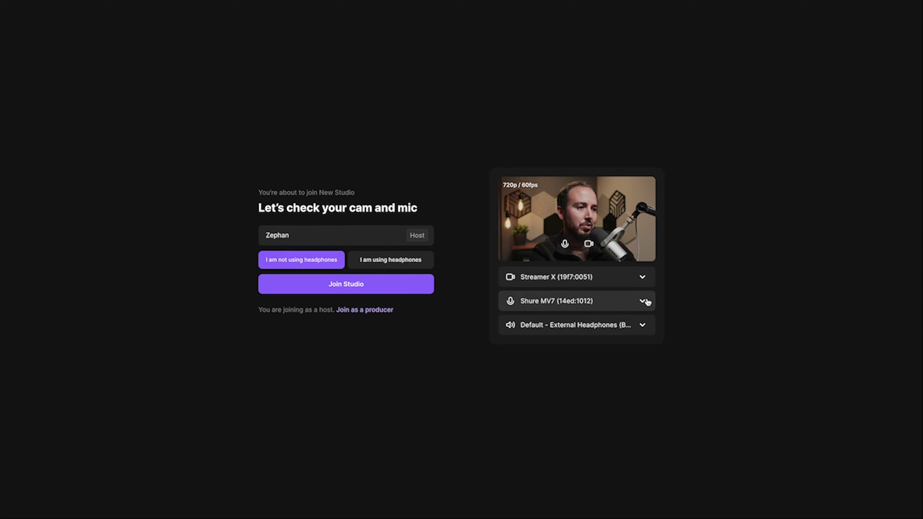
left_click(646, 301)
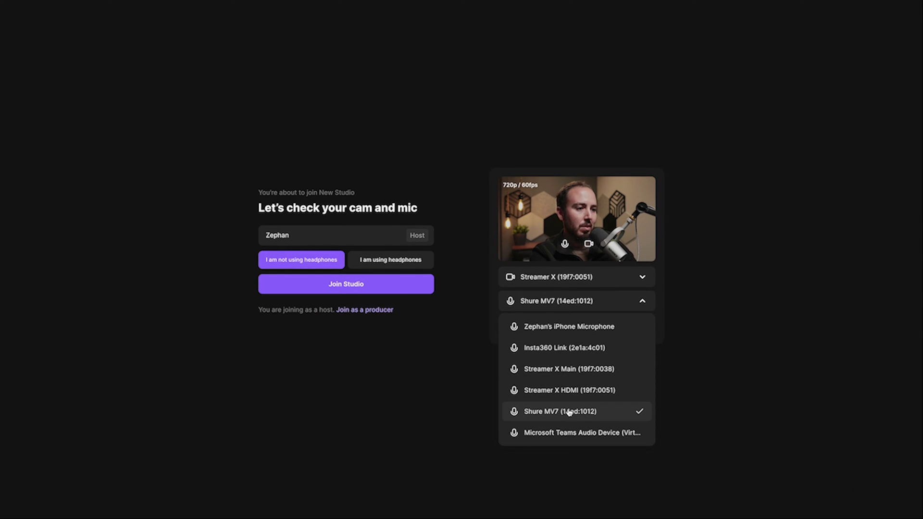
left_click(779, 332)
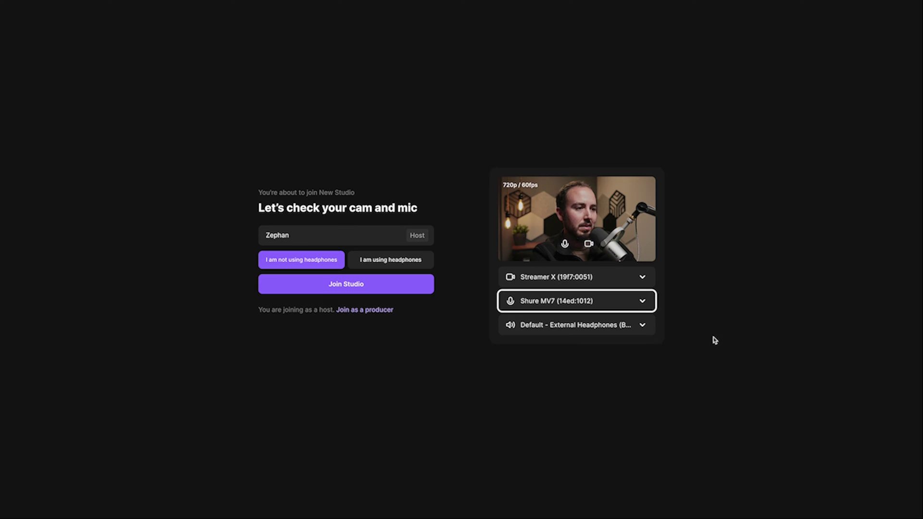
left_click(643, 324)
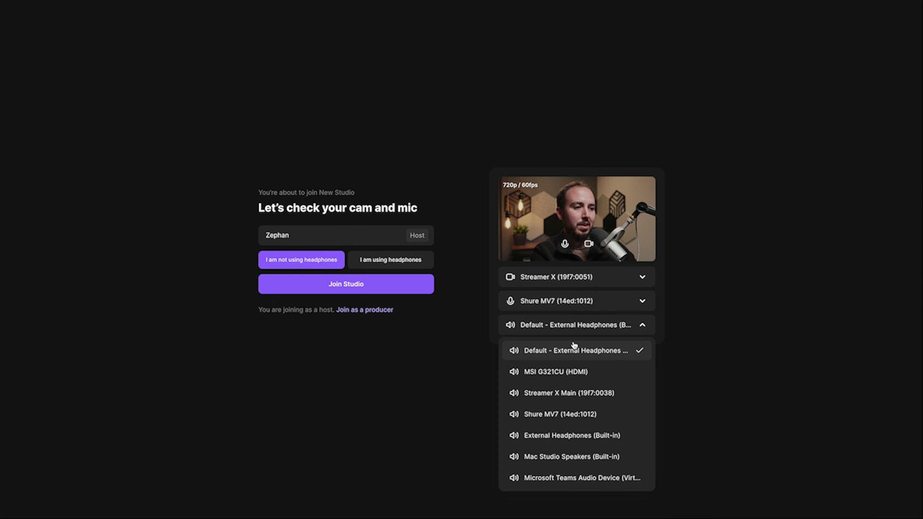
left_click(734, 340)
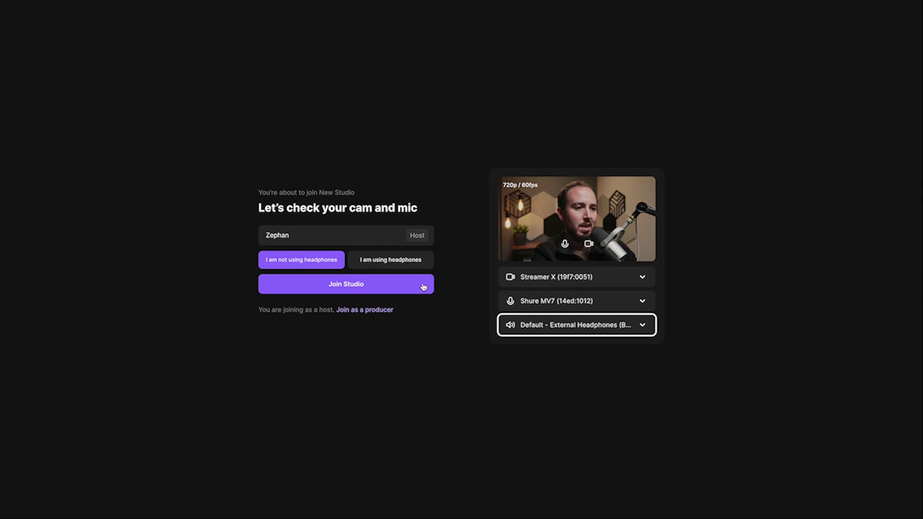
left_click(423, 285)
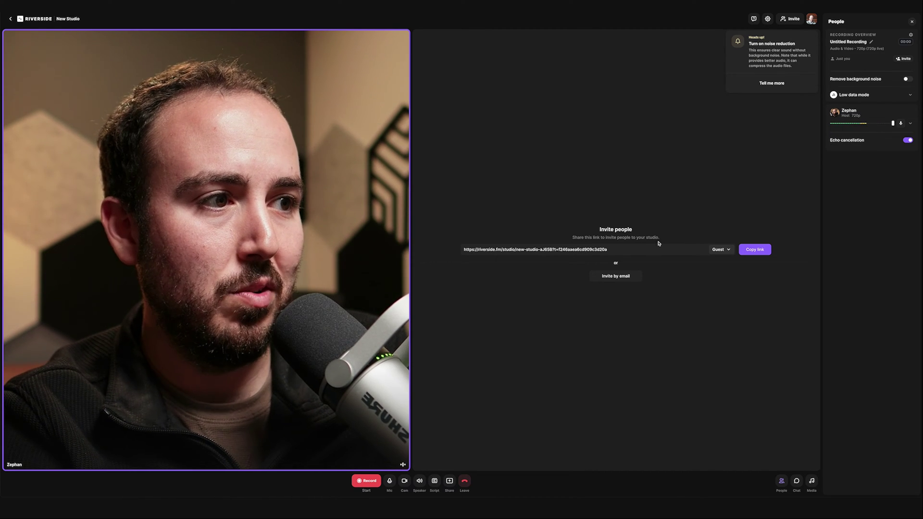
- Copy the New Studio invite link with the invite role kept as Guest
left_click(755, 249)
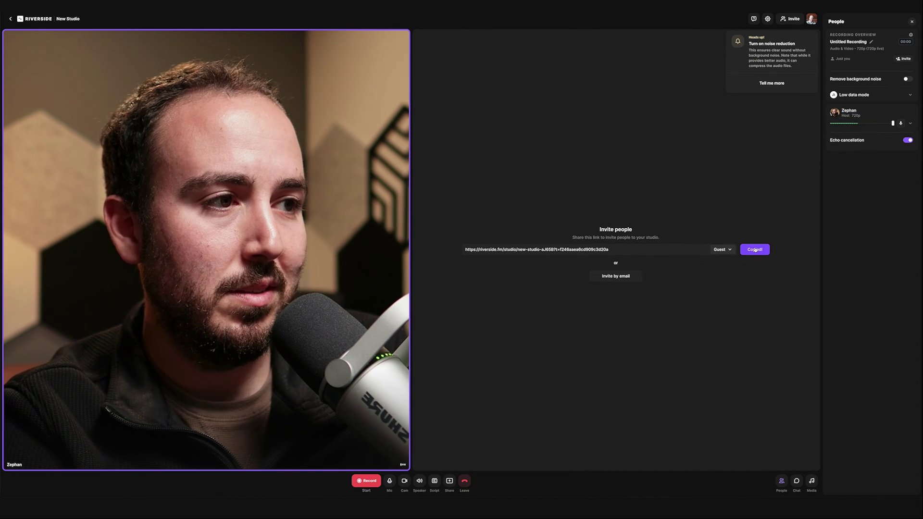
left_click(729, 250)
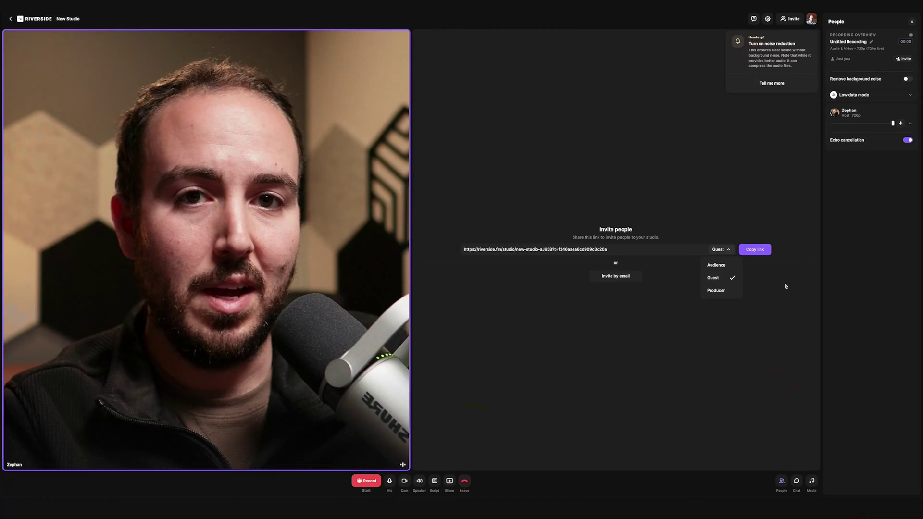
left_click(781, 286)
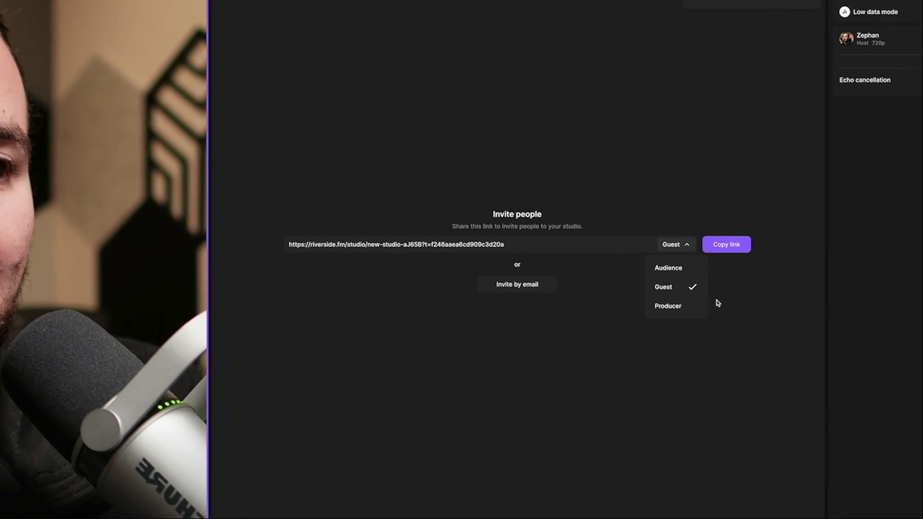
left_click(652, 295)
left_click(711, 244)
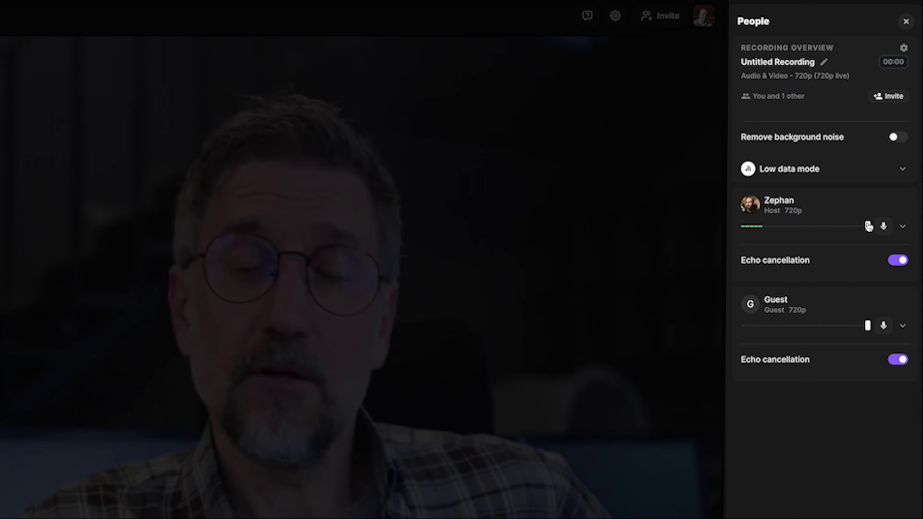
- Lower the host's volume slider, then expand and collapse the guest's quality and device details
mouse_move(866, 226)
left_mouse_down()
mouse_move(817, 228)
mouse_move(877, 229)
left_mouse_up()
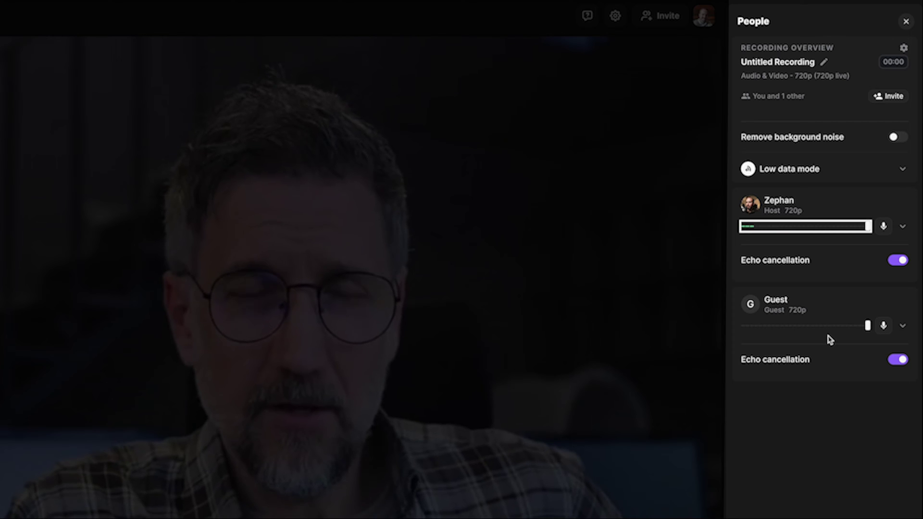
left_click(905, 328)
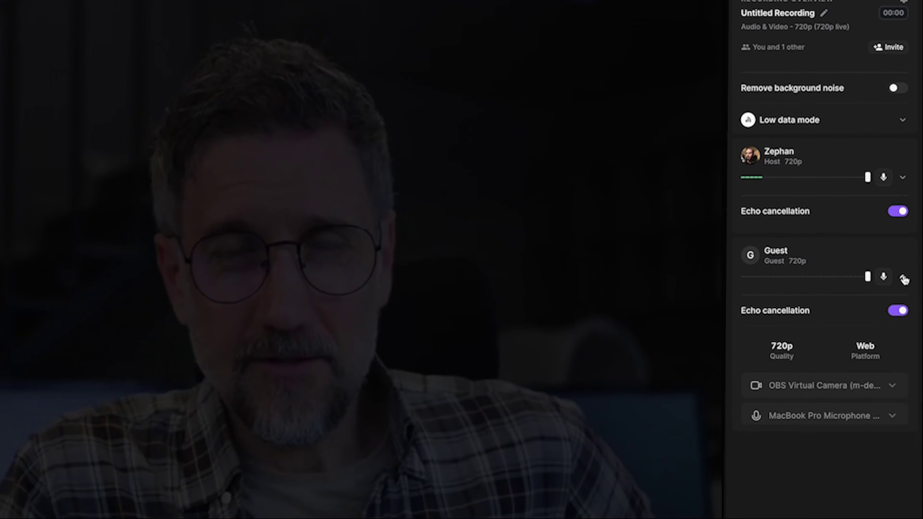
scroll(903, 329, "down", 3)
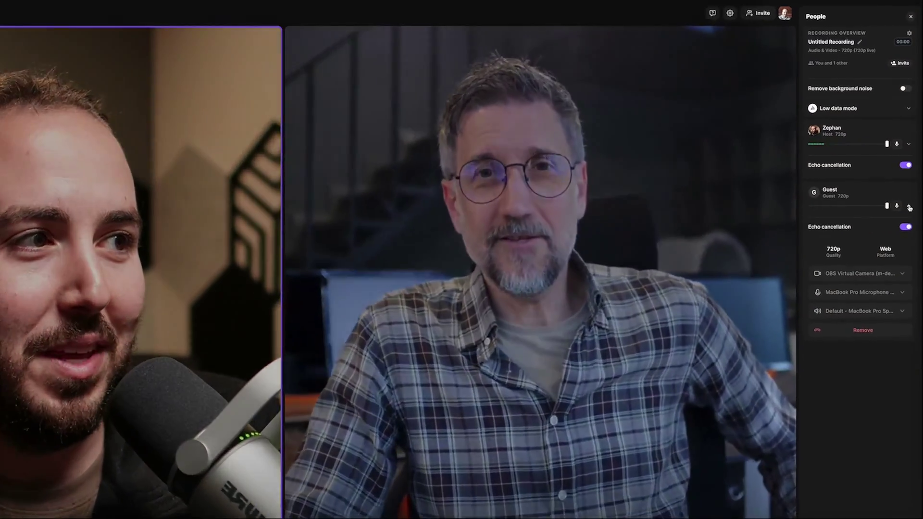
left_click(910, 172)
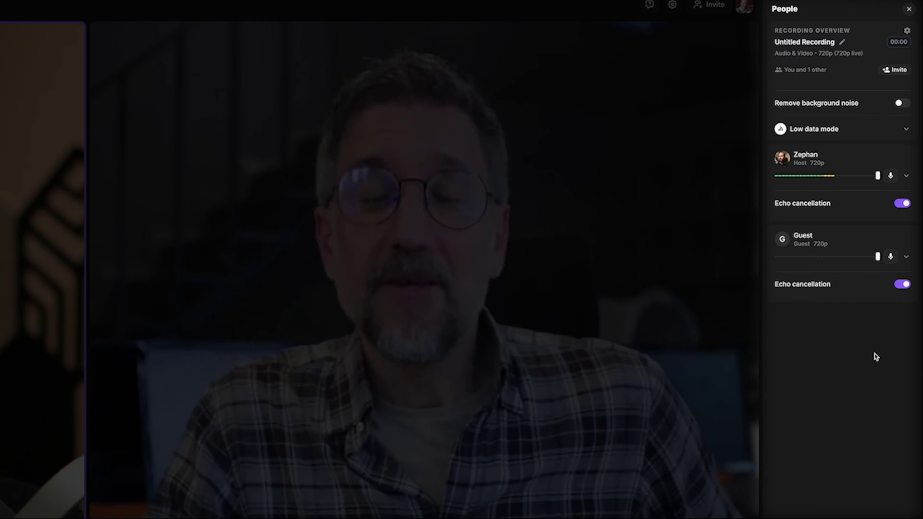
- Retitle Untitled Recording as 'VIP Recording' and open the Recording Overview settings
left_click(841, 42)
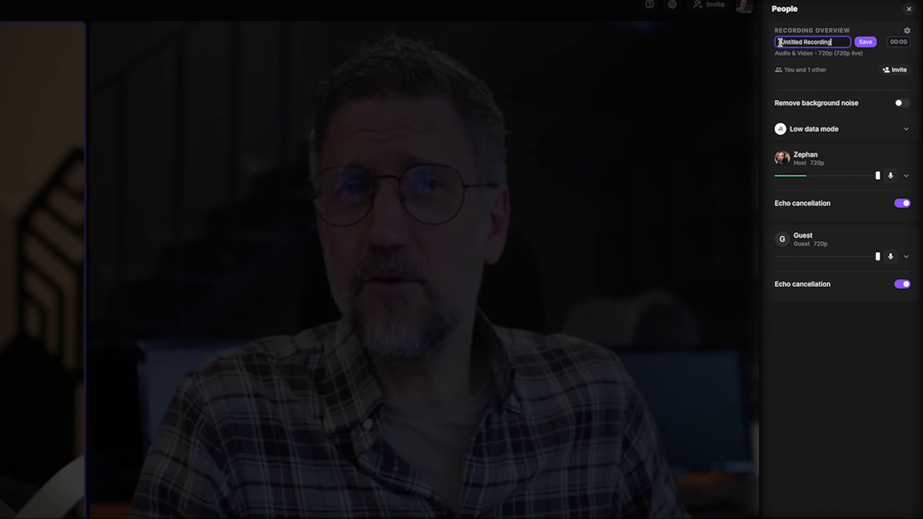
type("V")
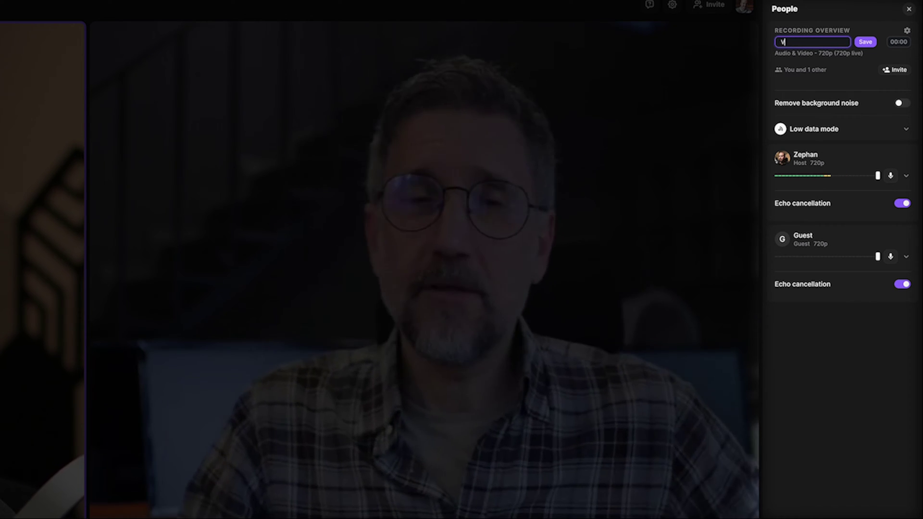
type("IP Recording")
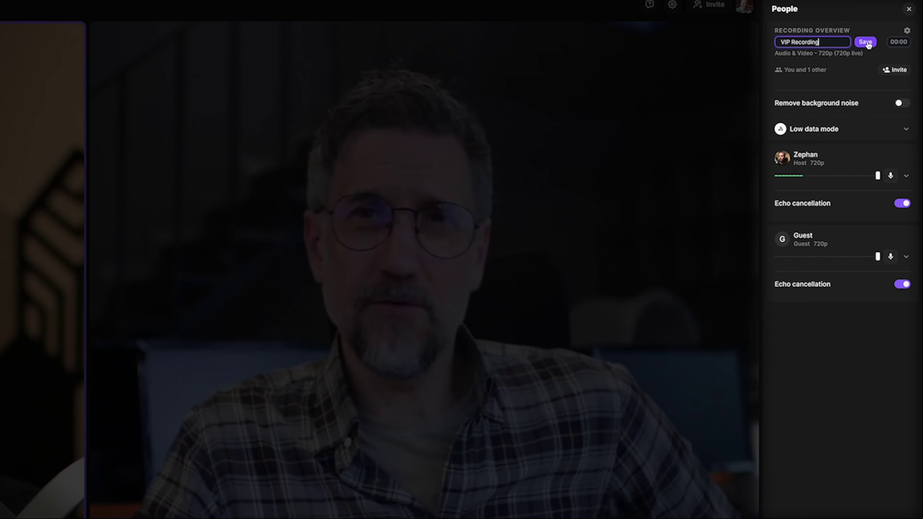
left_click(865, 42)
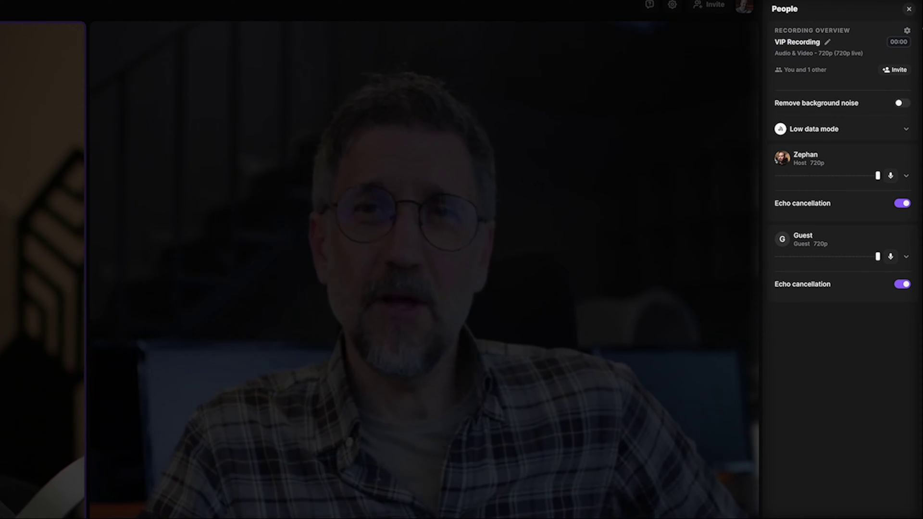
left_click(906, 30)
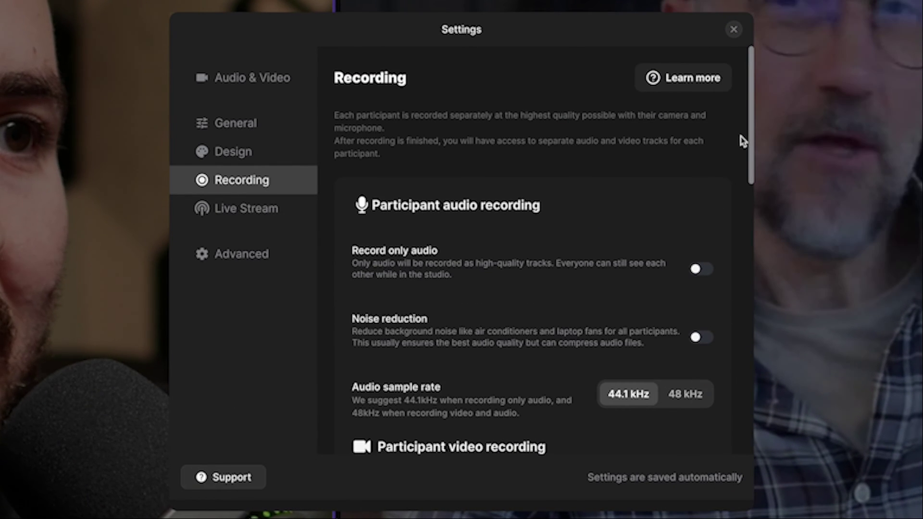
- Select the Advanced 1080p/4K resolution card, then view the Advanced settings section
left_click_drag(749, 138, 743, 175)
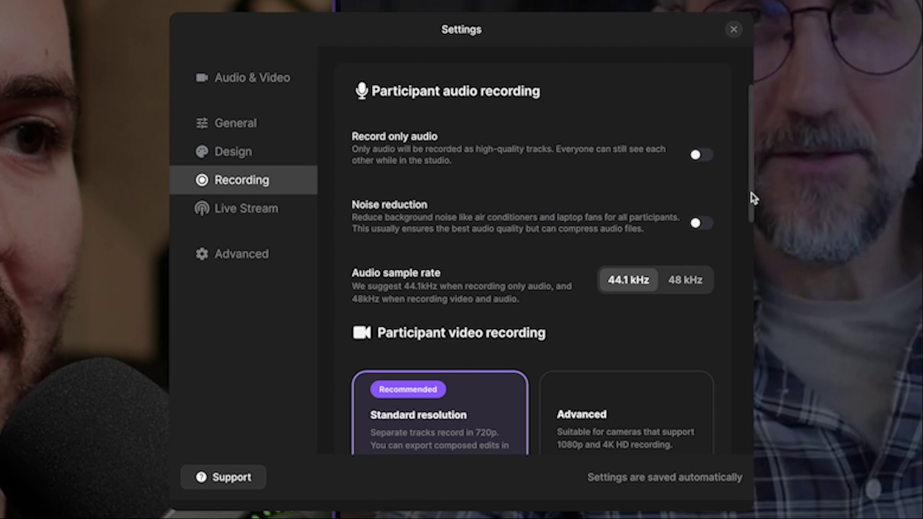
scroll(737, 252, "down", 4)
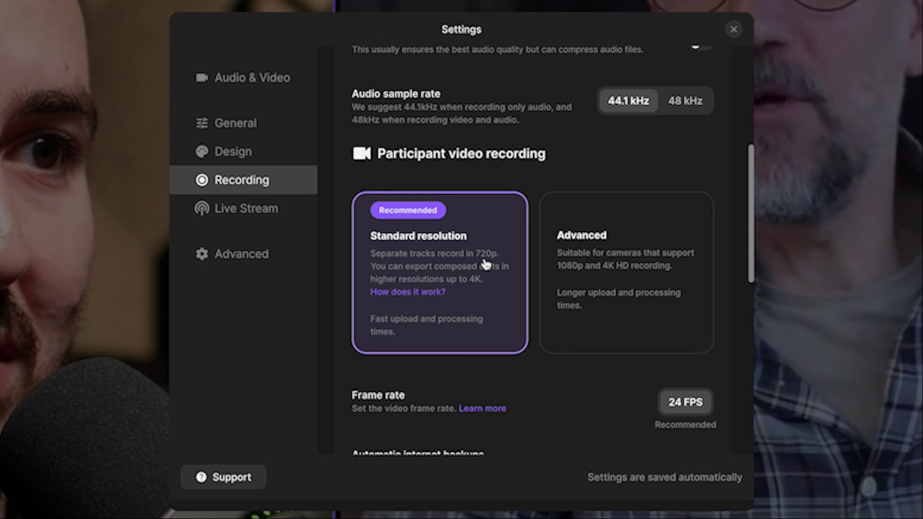
left_click(658, 260)
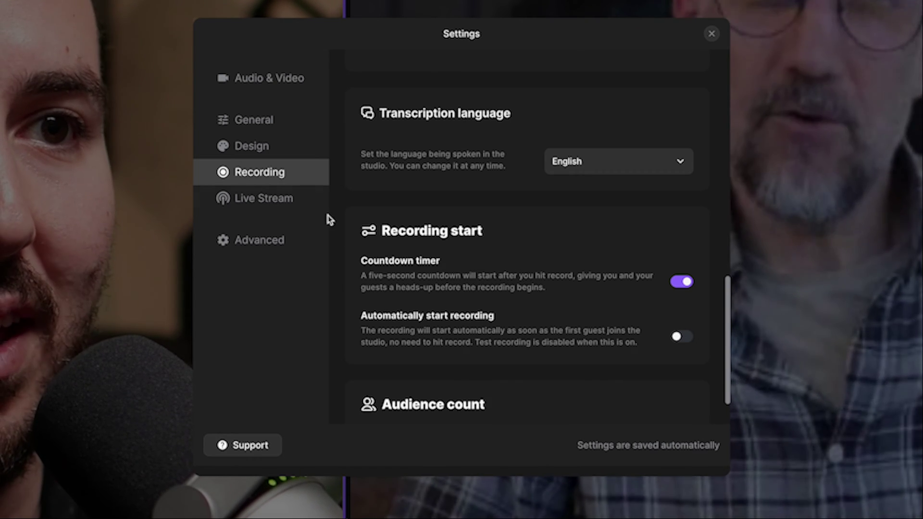
left_click(273, 246)
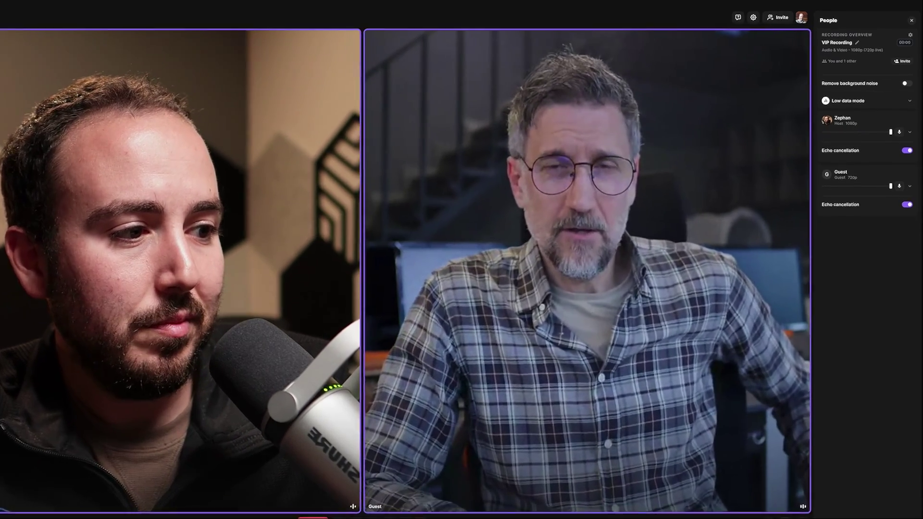
- Open the Chat panel with everyone in the call
left_click(796, 481)
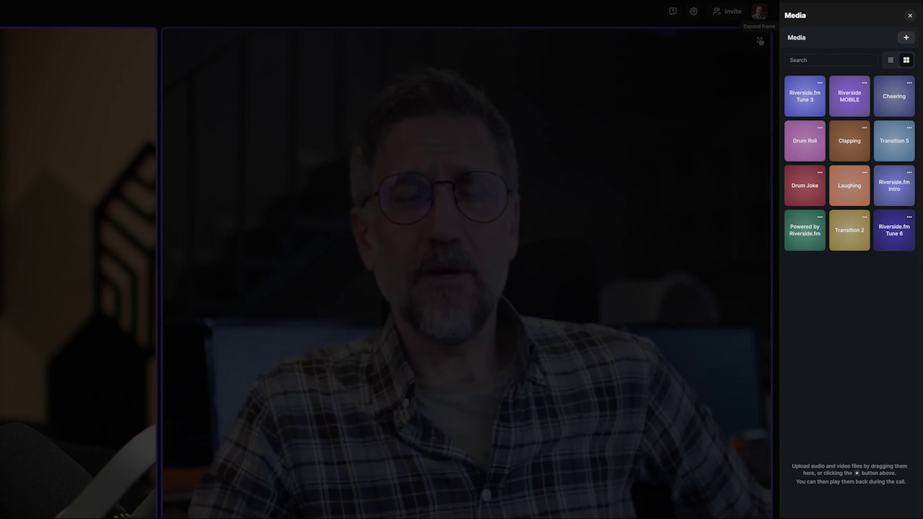
- Expand the guest's frame, then the host's, then restore two equal side-by-side tiles
left_click(759, 41)
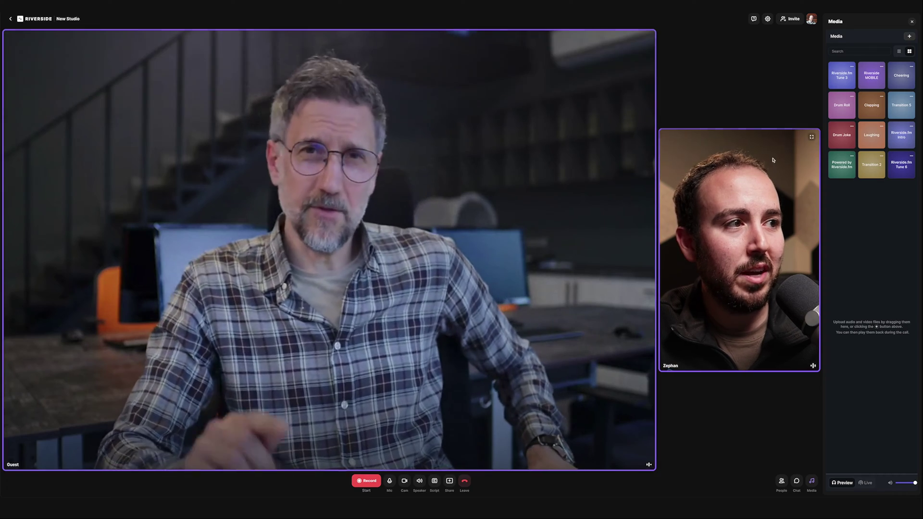
left_click(811, 138)
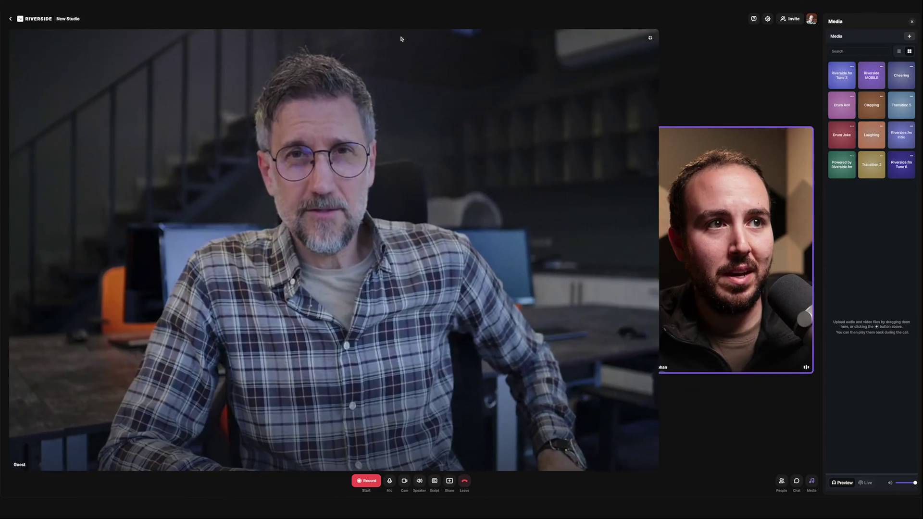
left_click(647, 38)
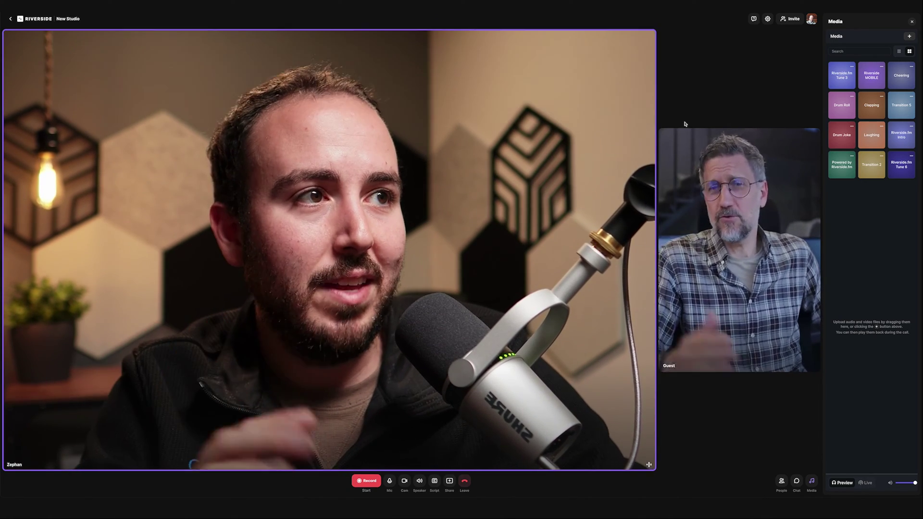
left_click(648, 38)
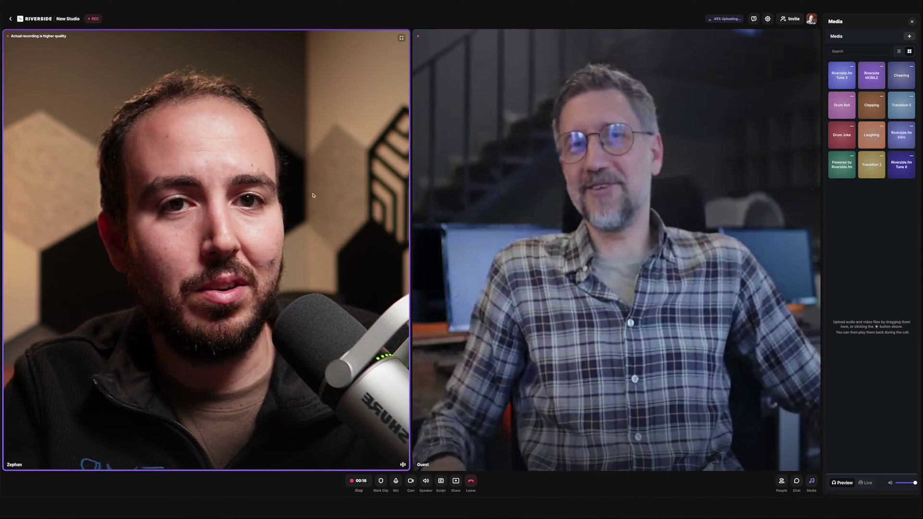
- Show the People panel to monitor each participant's recording upload progress
left_click(796, 481)
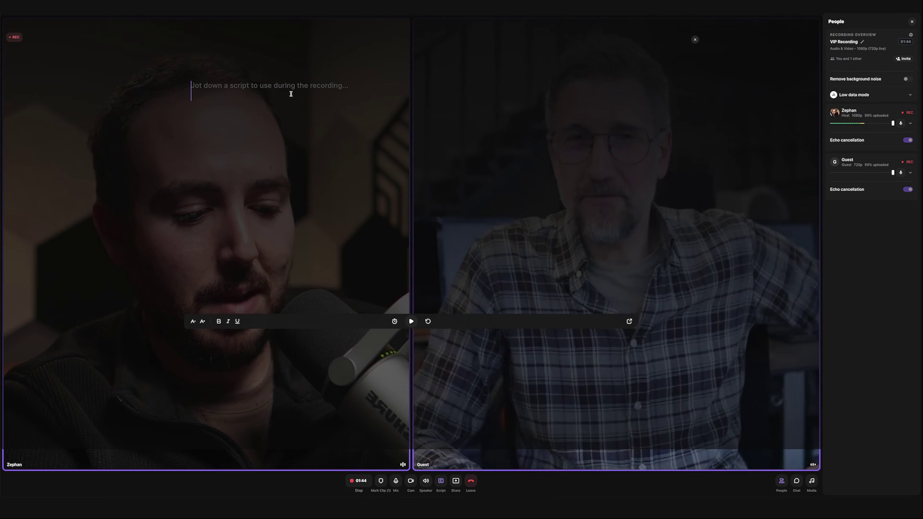
- Fill the script with five 'Mary had a little lamb' lines and start the teleprompter scroll
type("Mary had a little lamb")
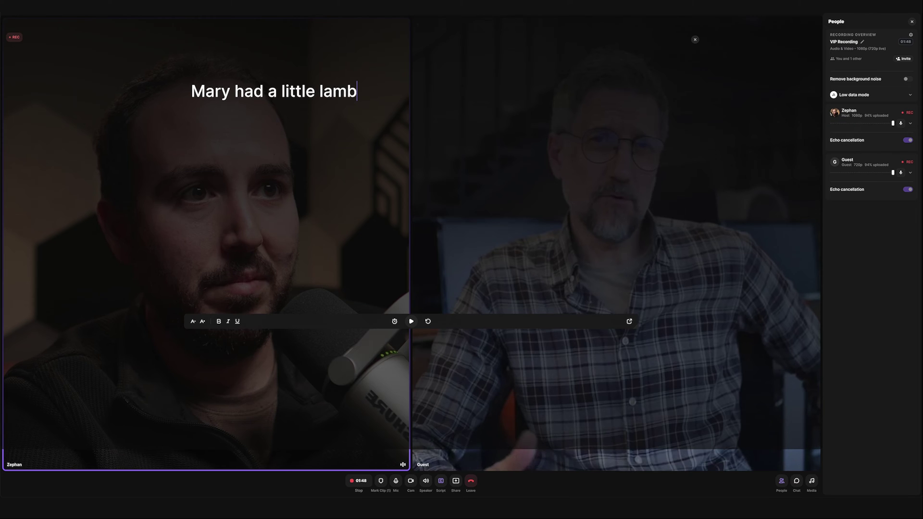
key("ctrl+a")
key("Right")
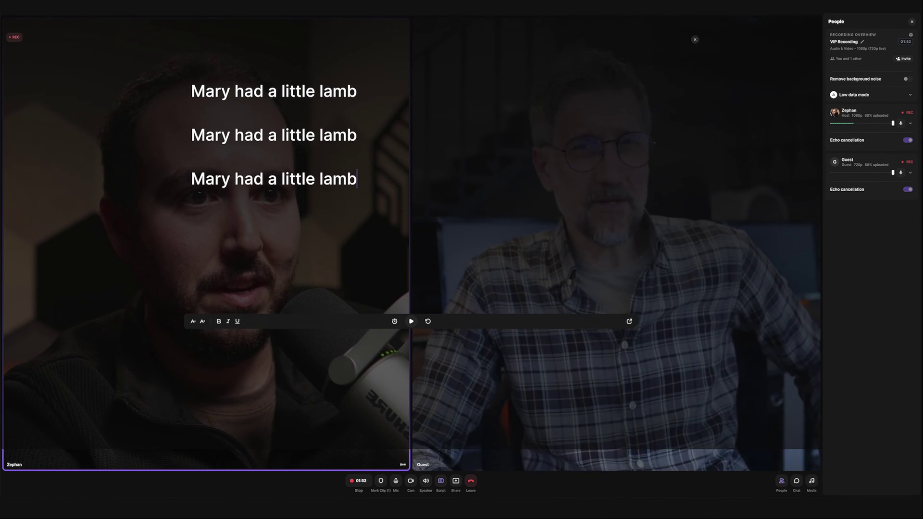
key("ctrl+v")
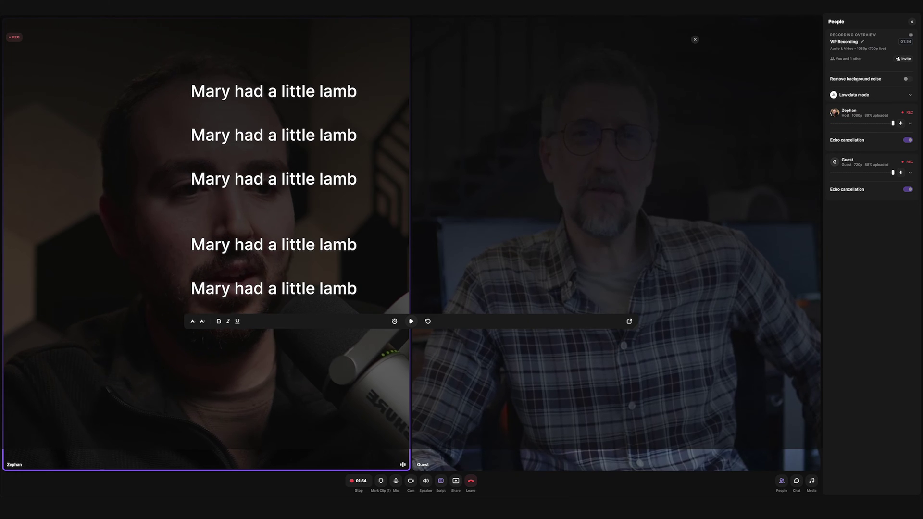
left_click(409, 323)
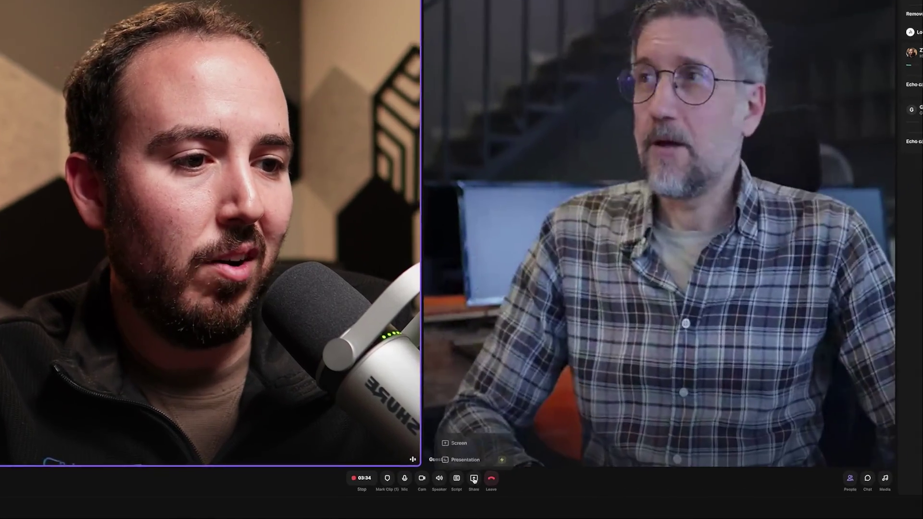
- Begin a screen share, switch to the Window tab, then cancel it to keep the two-tile view
left_click(456, 481)
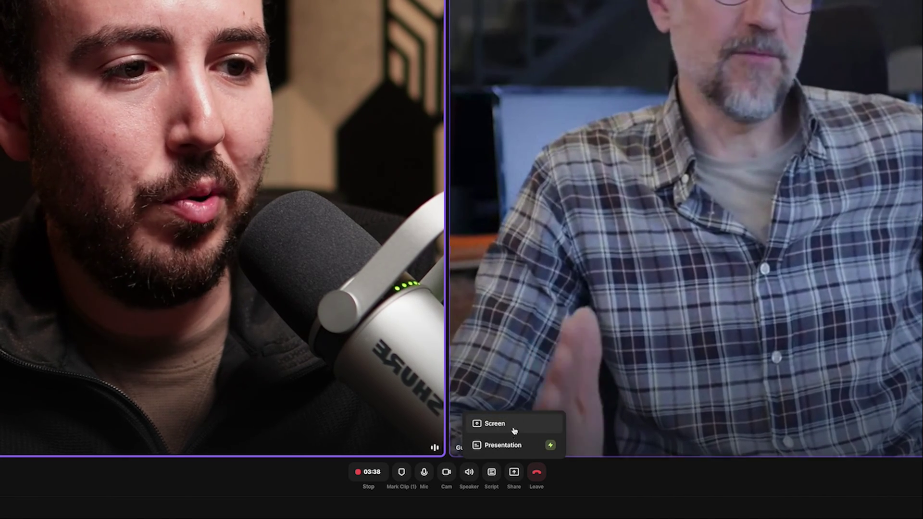
left_click(495, 424)
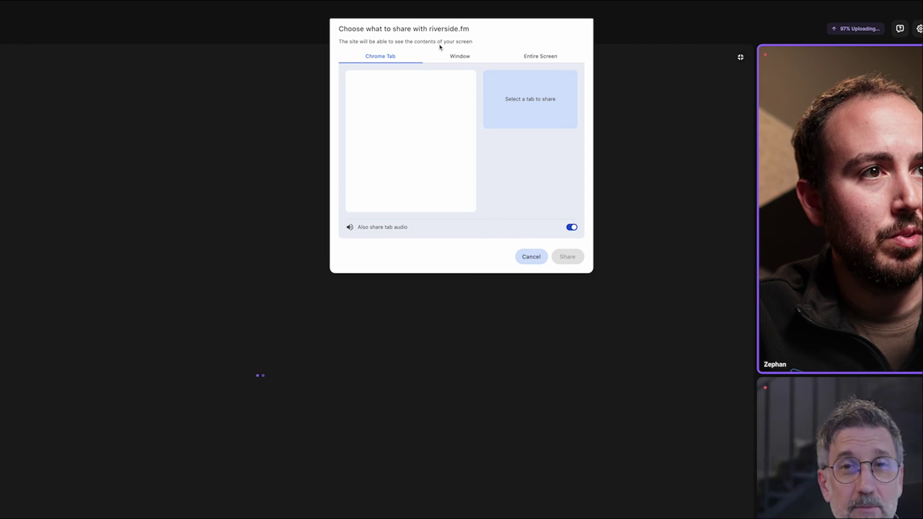
left_click(456, 58)
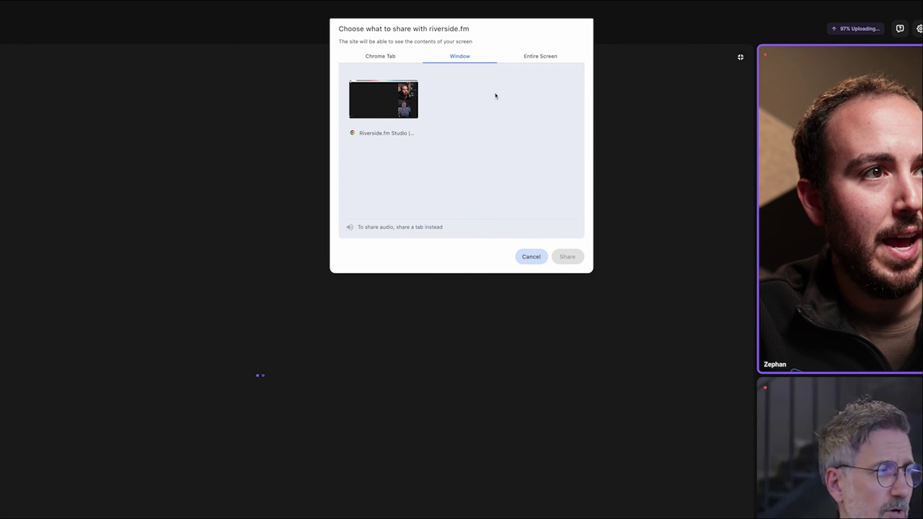
left_click(530, 256)
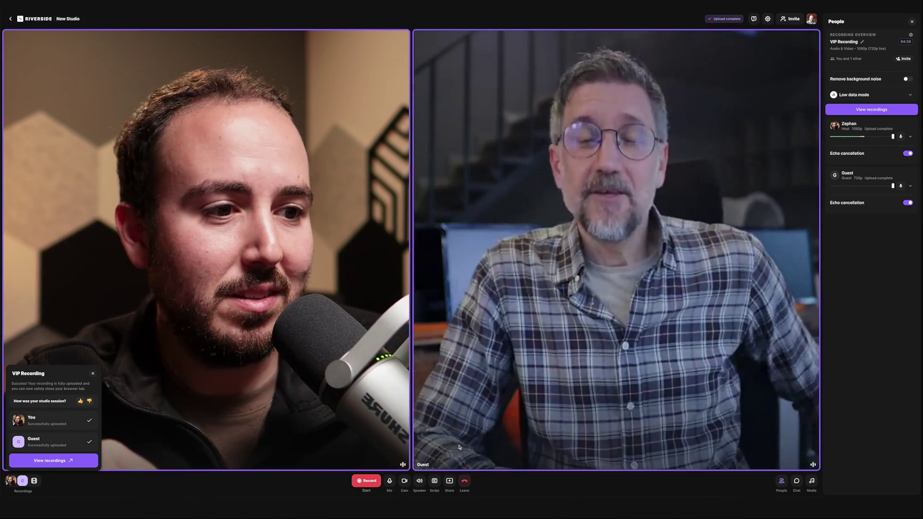
- Bring up the options for leaving or ending the recording session
left_click(464, 481)
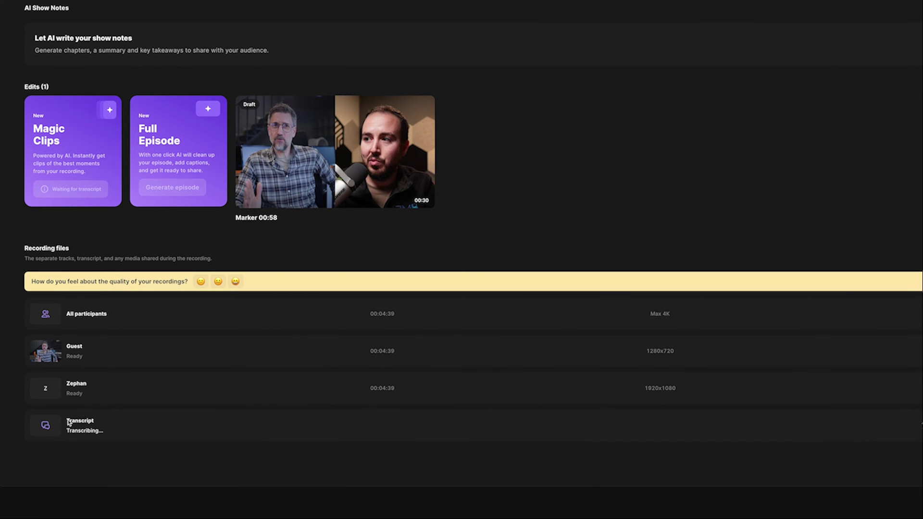
- Clear an accidental text selection and open the Marker 00:58 draft in the editor
left_click_drag(68, 422, 115, 432)
left_click(126, 440)
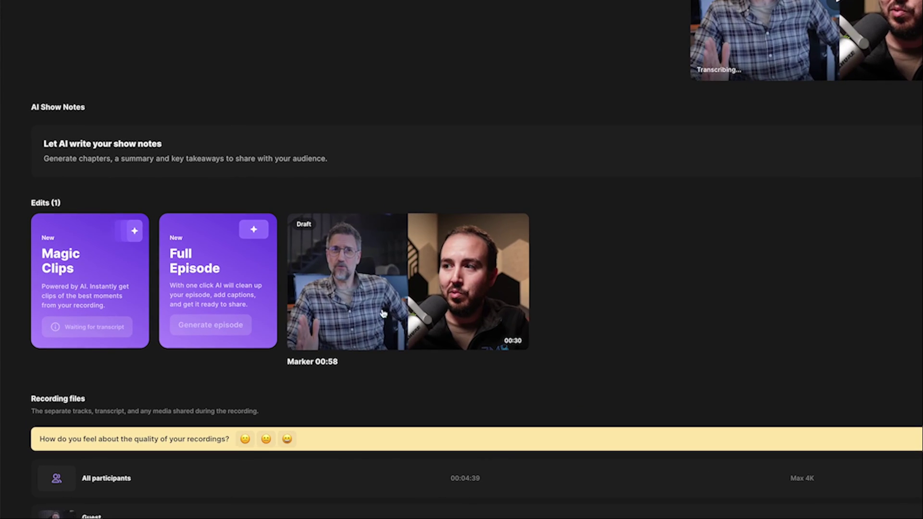
left_click(416, 287)
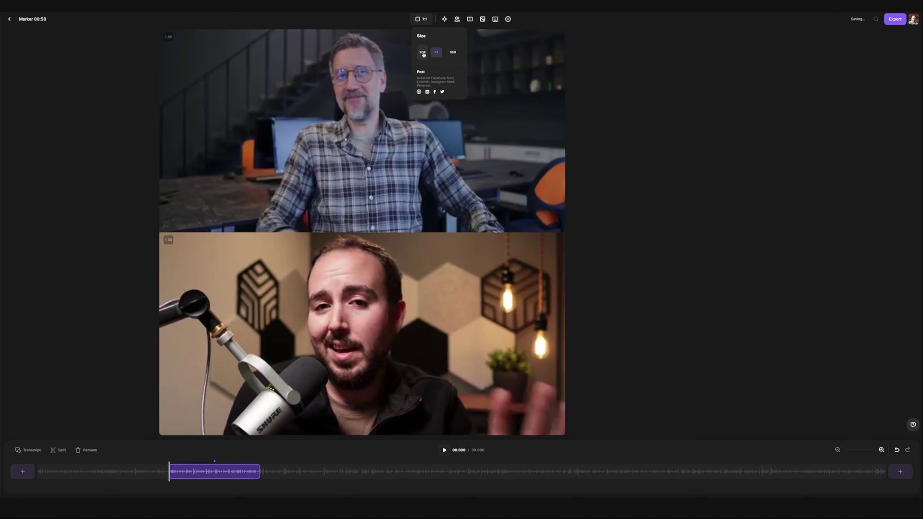
- Try 9:16, settle on 16:9 for the marker clip, and bring up the Magic Tools options
left_click(422, 52)
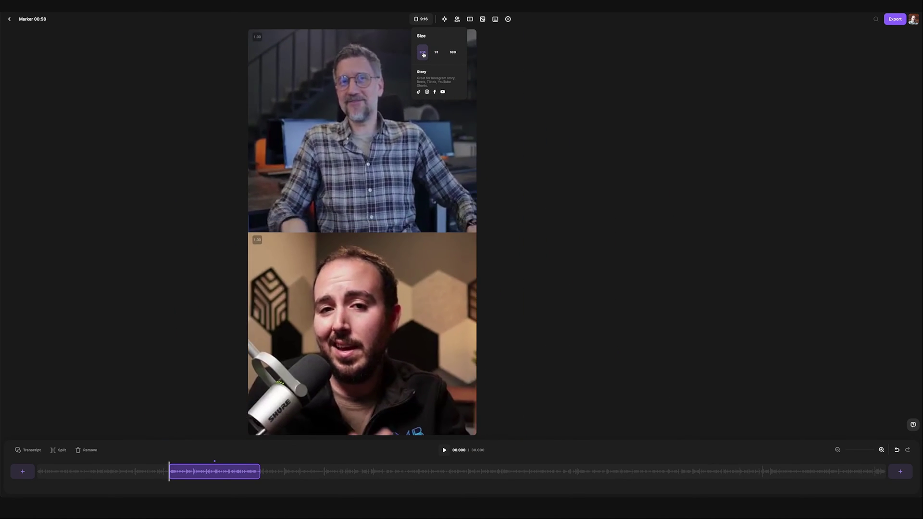
left_click(455, 54)
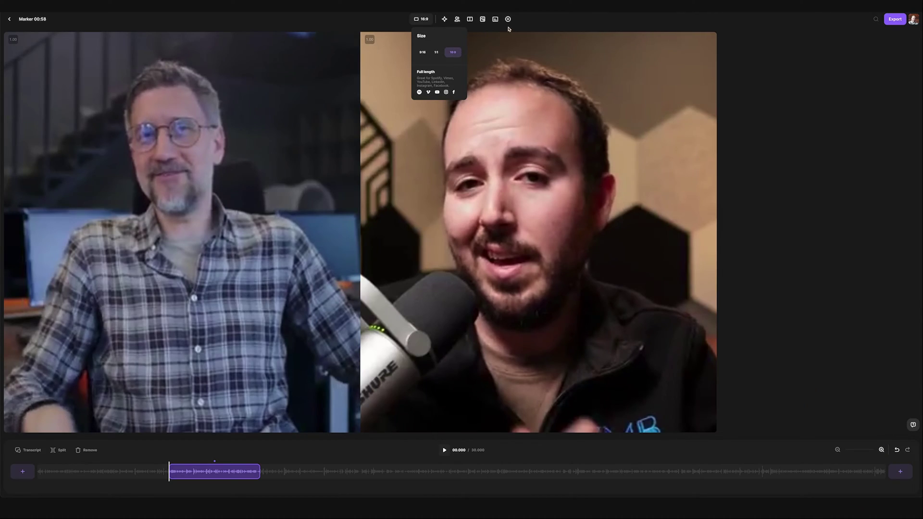
left_click(428, 18)
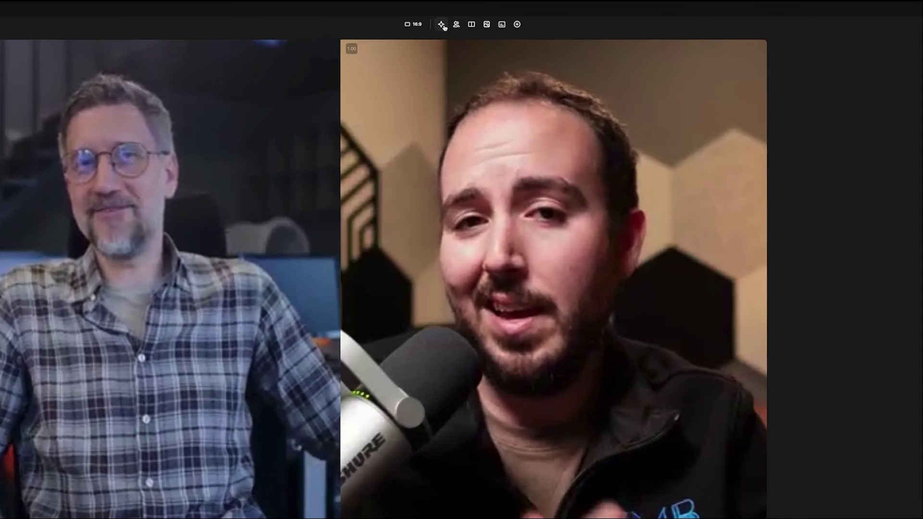
left_click(446, 19)
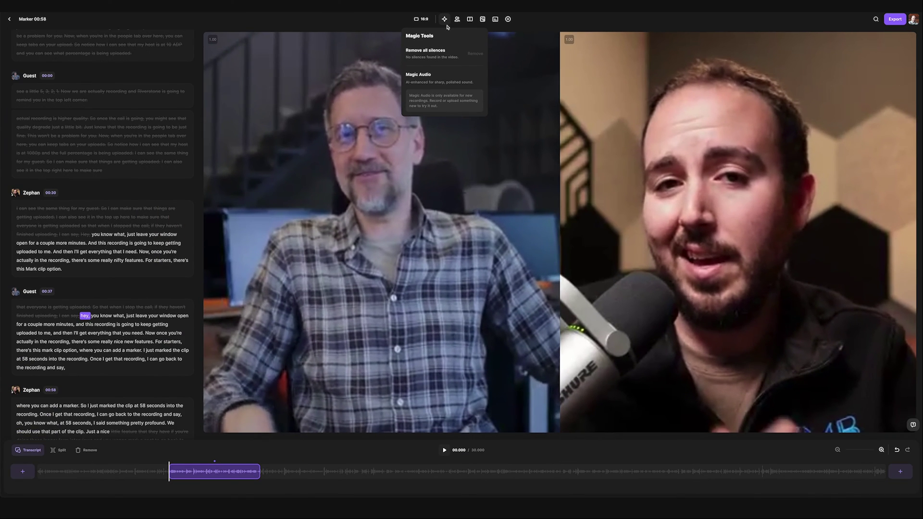
- Dismiss Magic Tools and move the playhead to the transcript words 'I said' at 25.926
left_click(233, 443)
scroll(152, 295, "down", 3)
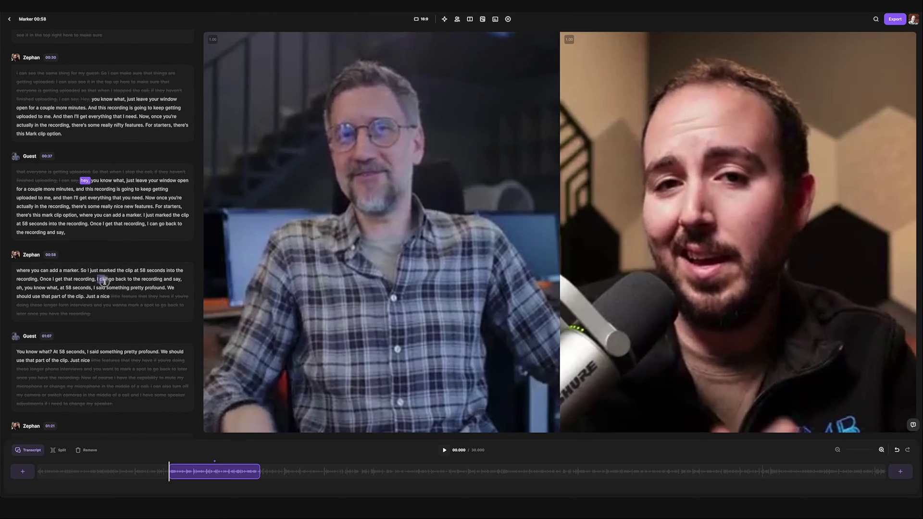
left_click_drag(103, 281, 108, 294)
left_click(97, 287)
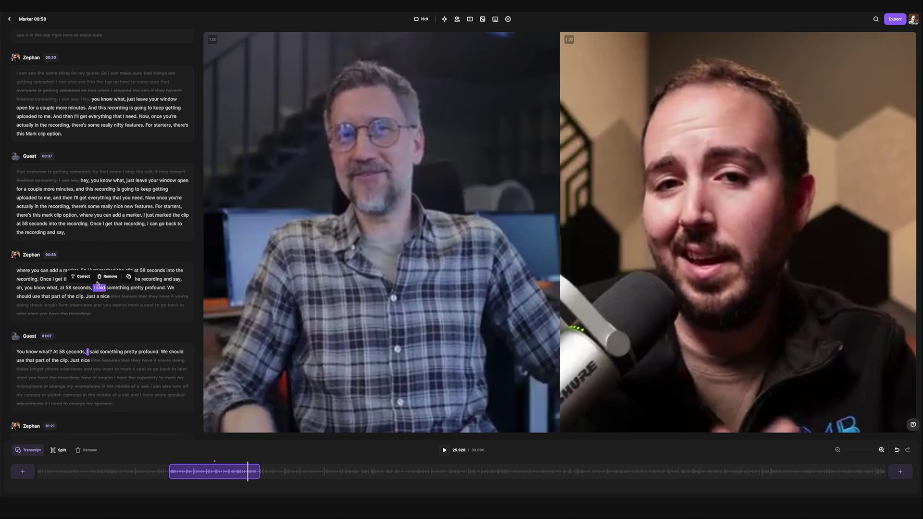
- Inspect the greyed-out 'Mary had a little lamb' passage and its editing options
scroll(148, 298, "down", 5)
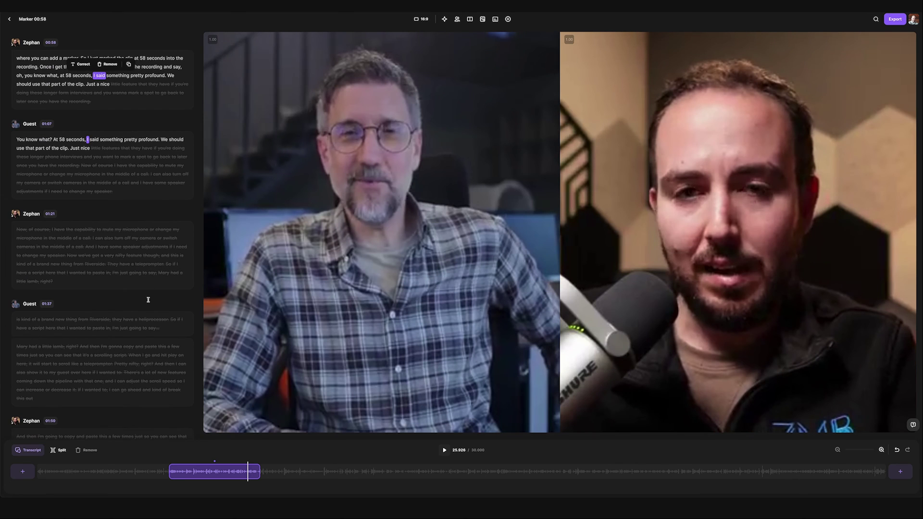
left_click(80, 354)
scroll(82, 356, "down", 2)
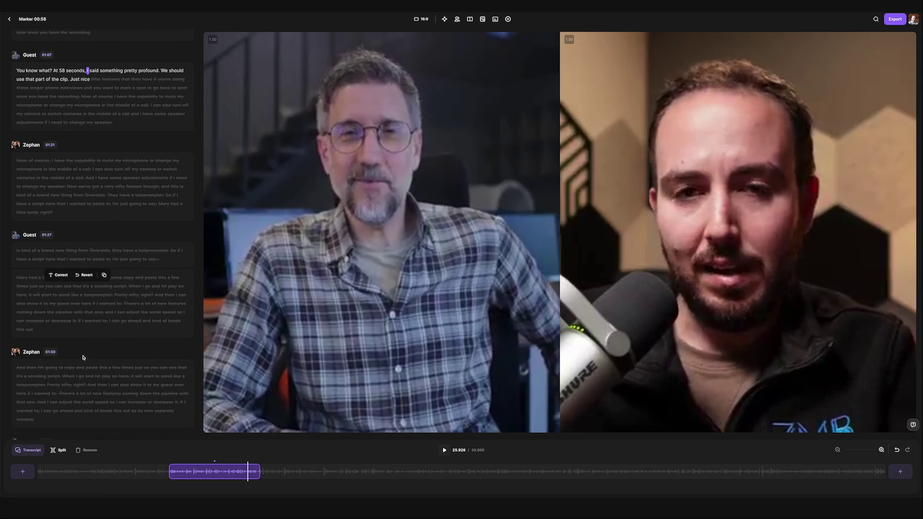
left_click(133, 300)
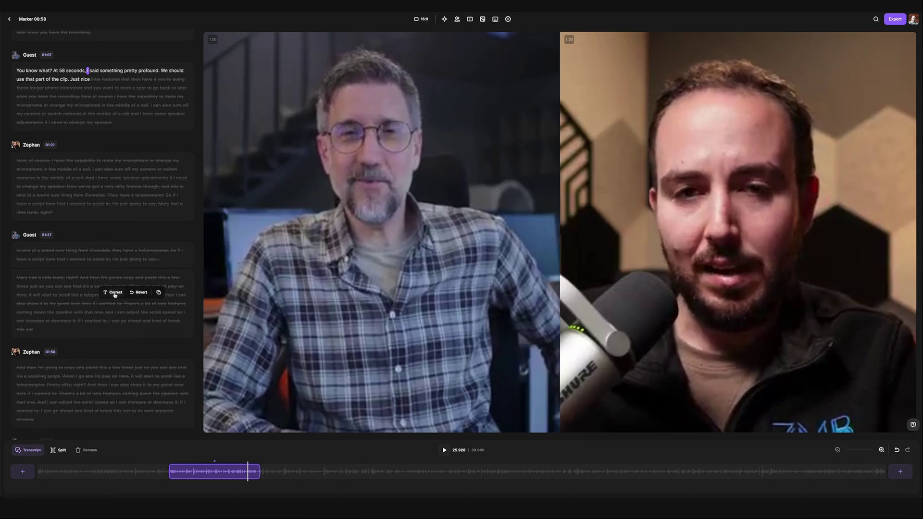
scroll(120, 313, "down", 12)
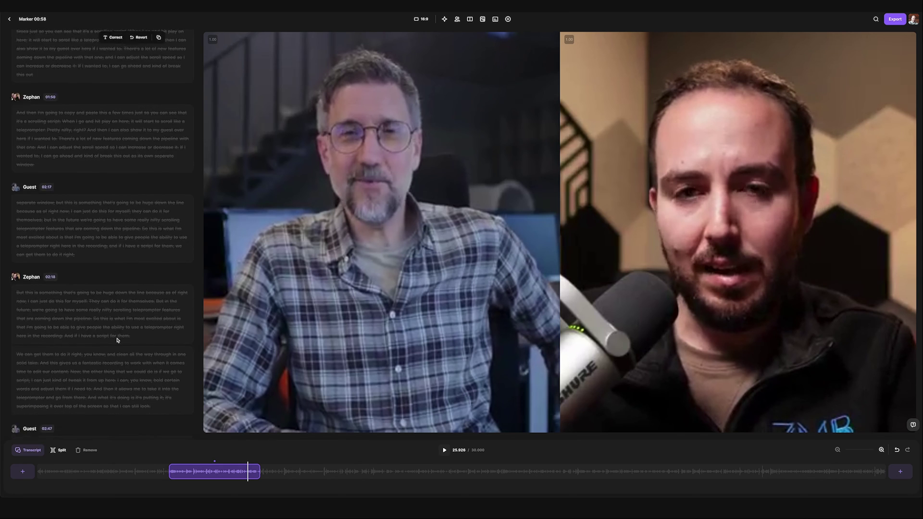